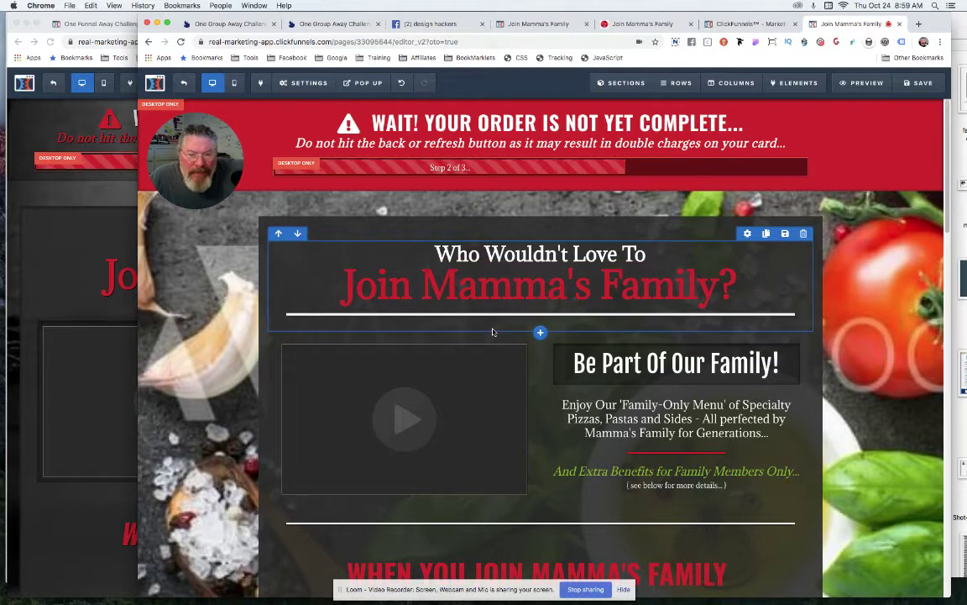
Examine the Join Mamma's Family upsell page from its headline and video through the offer button to the family photos
left_click(678, 364)
scroll(678, 364, "down", 2)
scroll(678, 364, "down", 4)
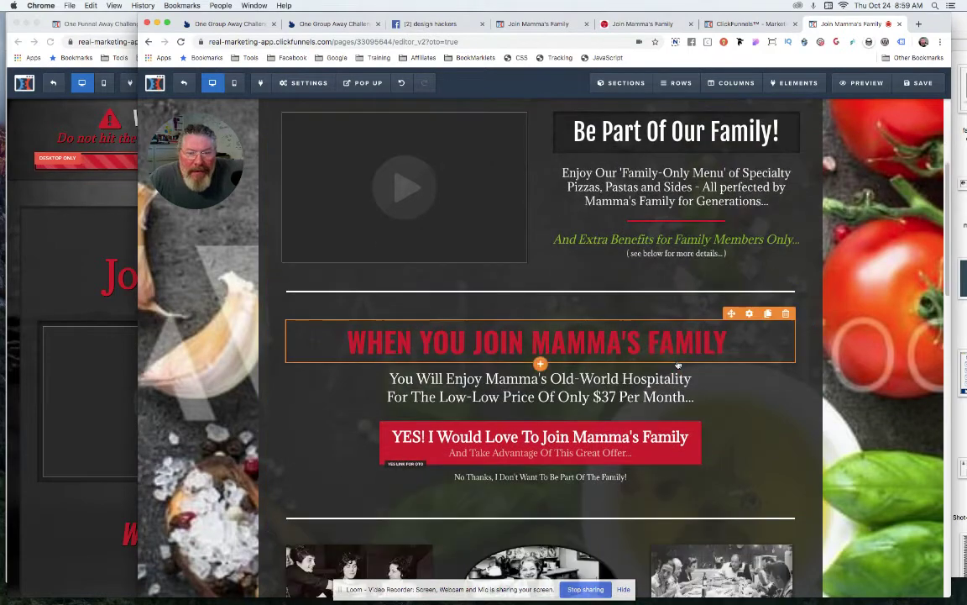
scroll(678, 364, "down", 2)
left_click(678, 363)
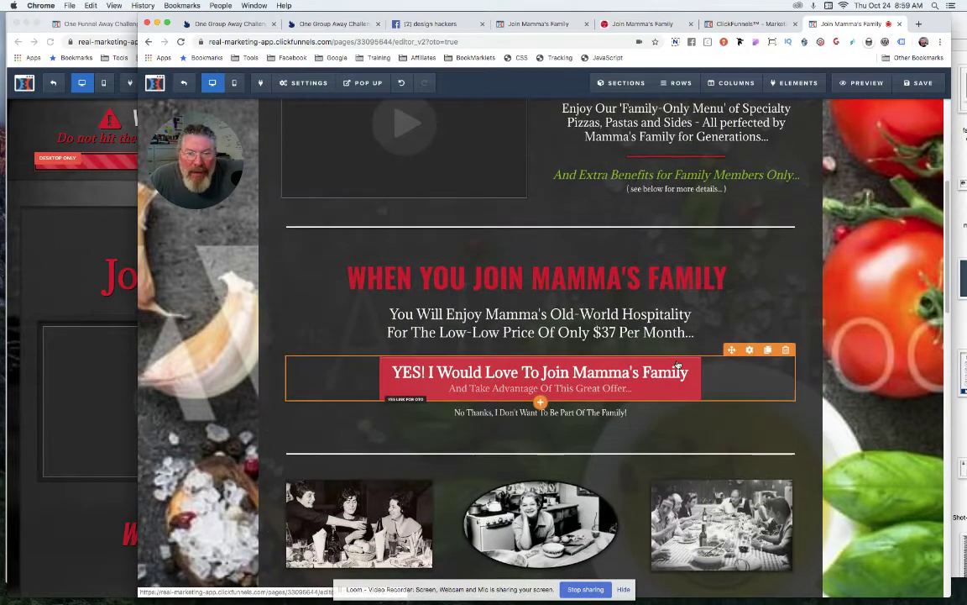
scroll(678, 364, "down", 1)
scroll(678, 364, "down", 3)
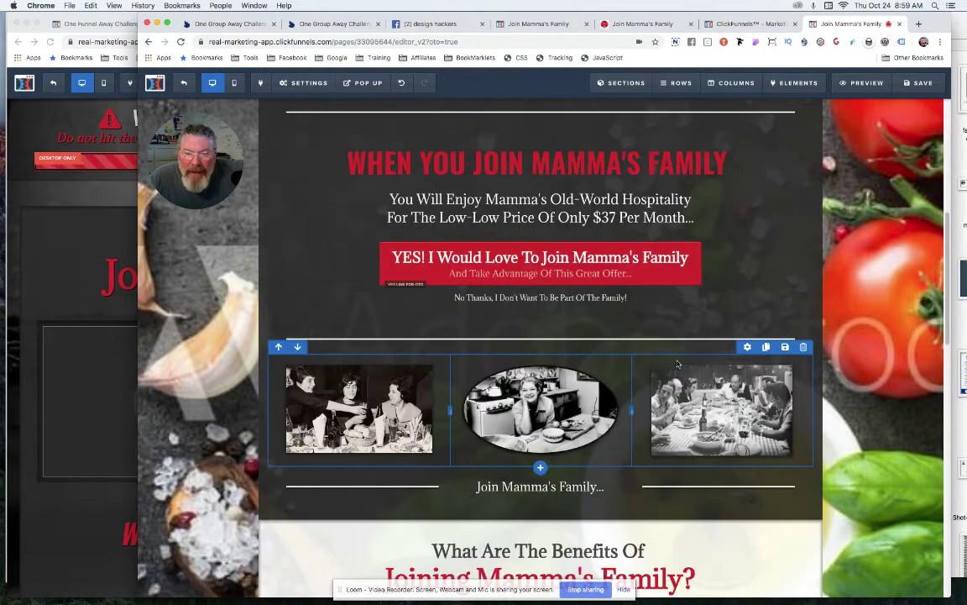
scroll(678, 363, "down", 1)
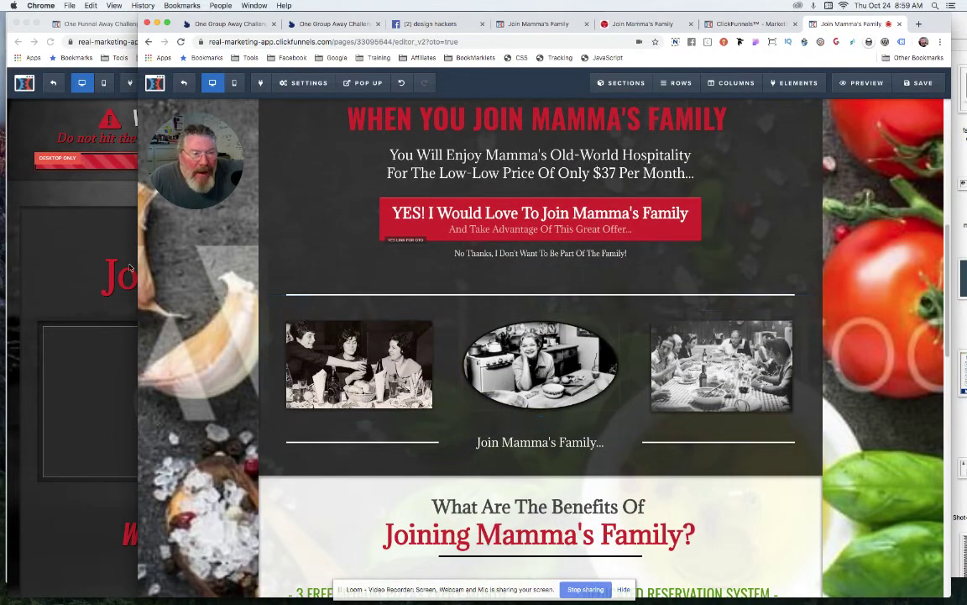
Compare the page version in the other browser window with the upper sections of the page using the tomato-and-basil background
left_click(92, 246)
scroll(386, 303, "down", 3)
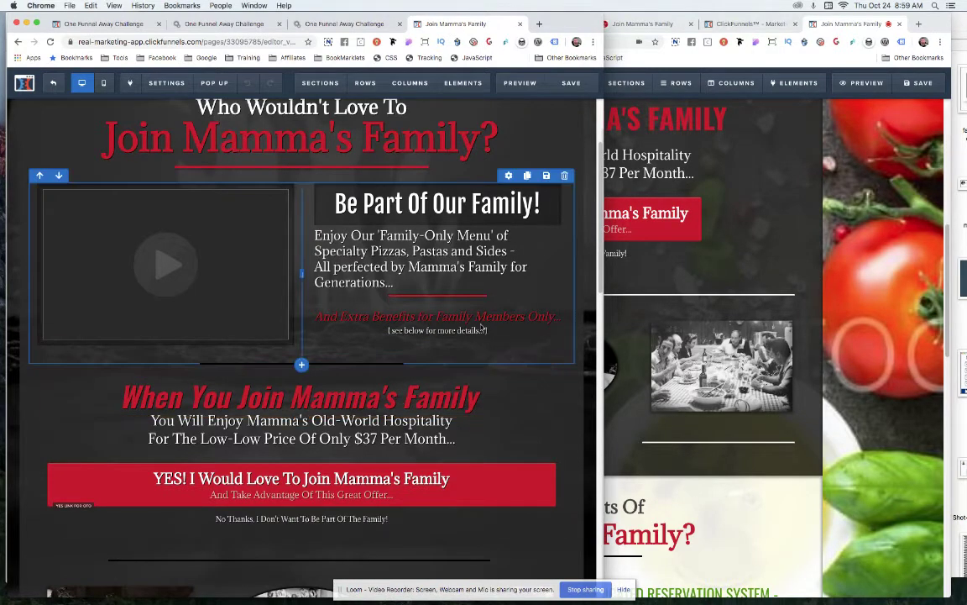
scroll(482, 328, "up", 3)
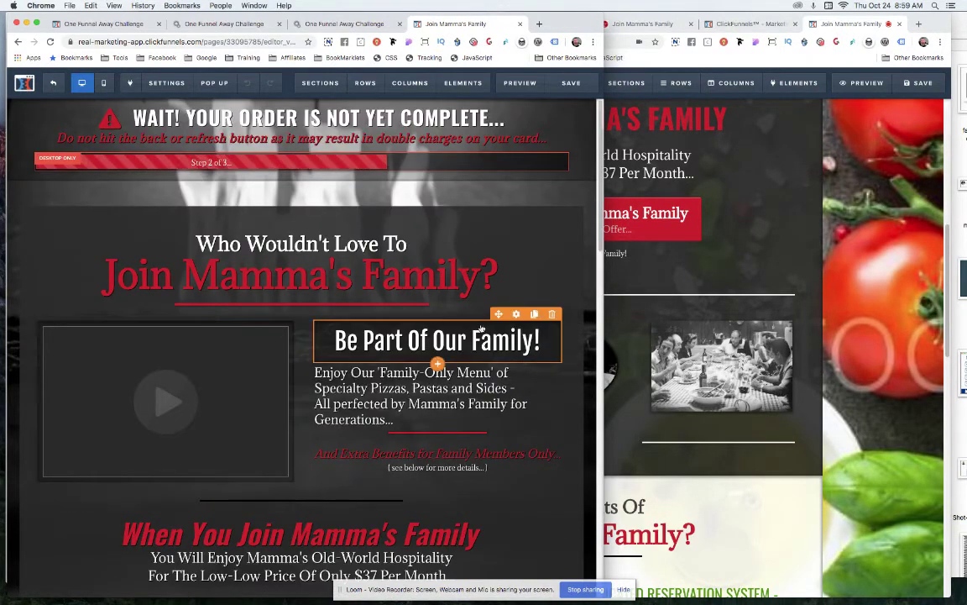
left_click(754, 257)
scroll(754, 269, "up", 2)
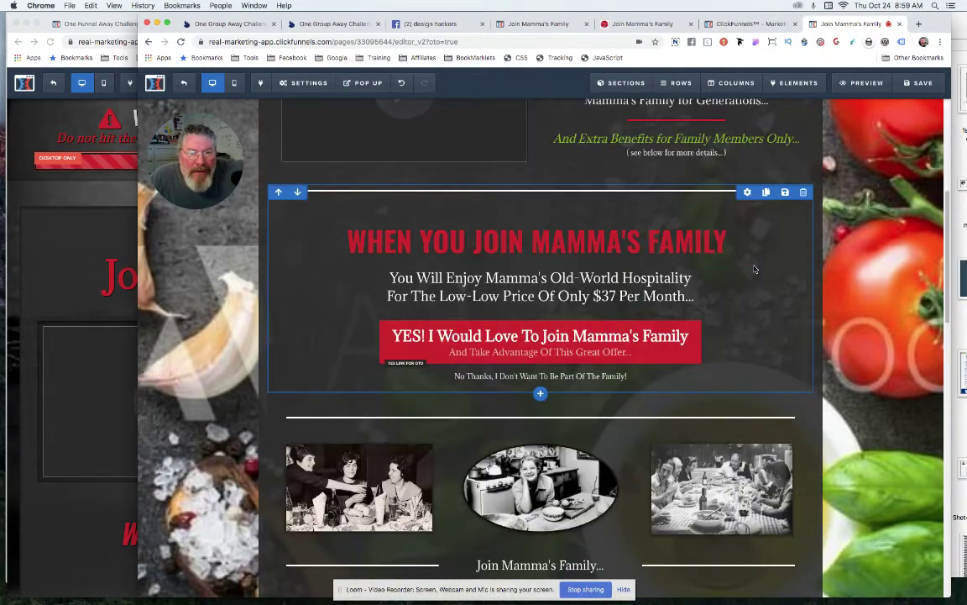
scroll(755, 268, "up", 1)
scroll(755, 269, "up", 5)
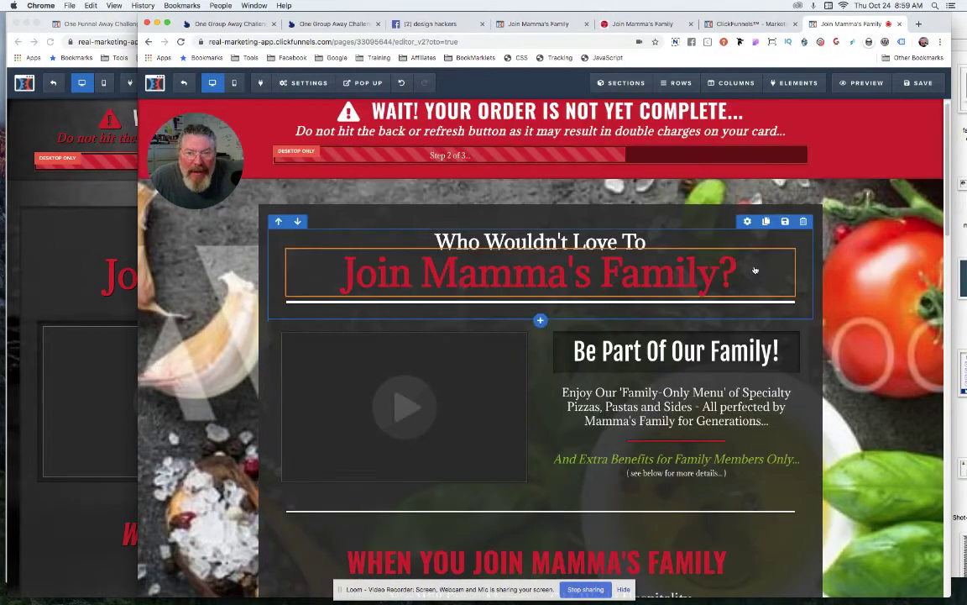
Review the page from the video row down to the closing offer below the benefits, and save it
scroll(754, 270, "down", 3)
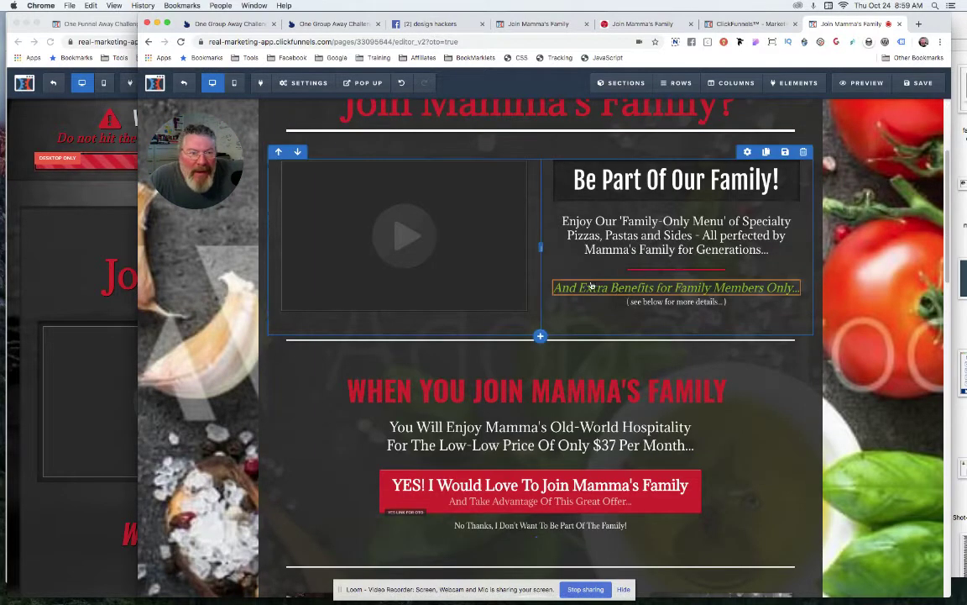
scroll(763, 407, "down", 1)
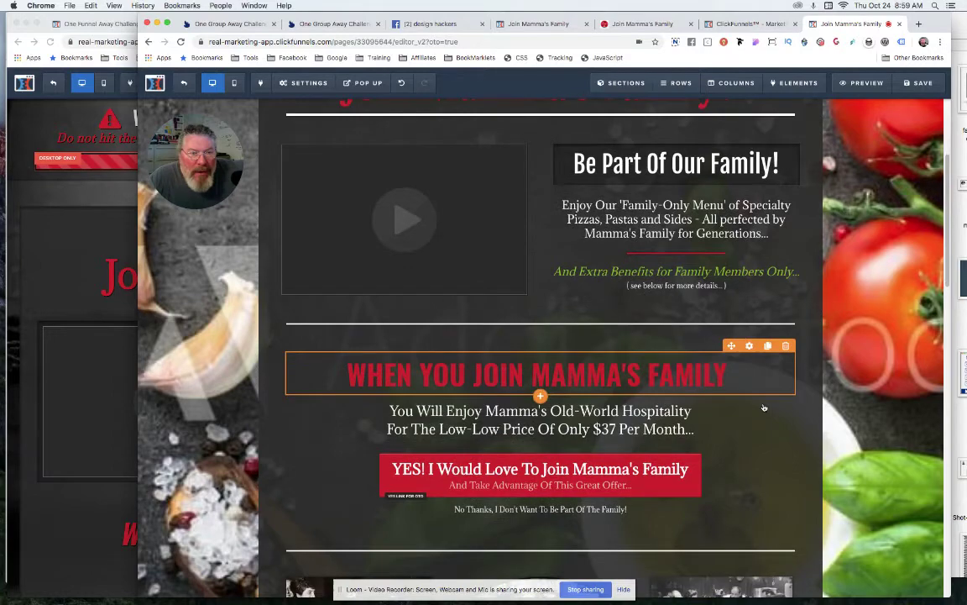
scroll(763, 408, "down", 10)
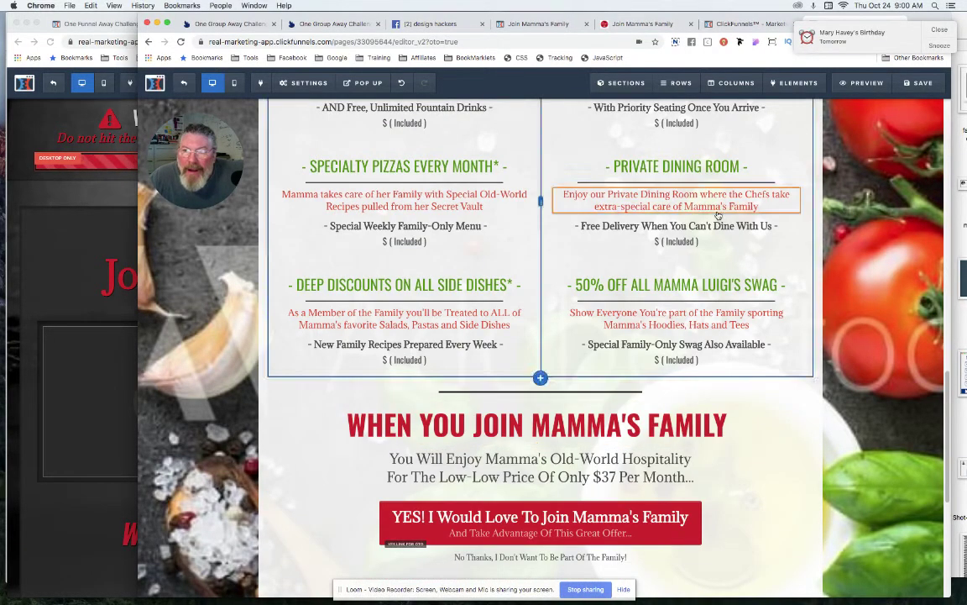
left_click(923, 82)
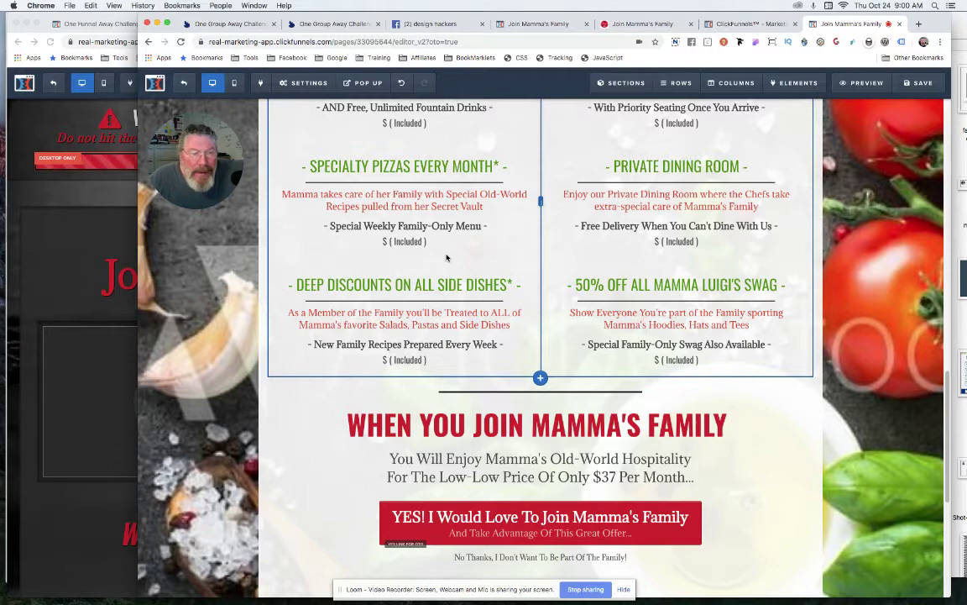
Look over the benefits section again and preview the page in an incognito window, closing the preview when done
scroll(718, 183, "up", 4)
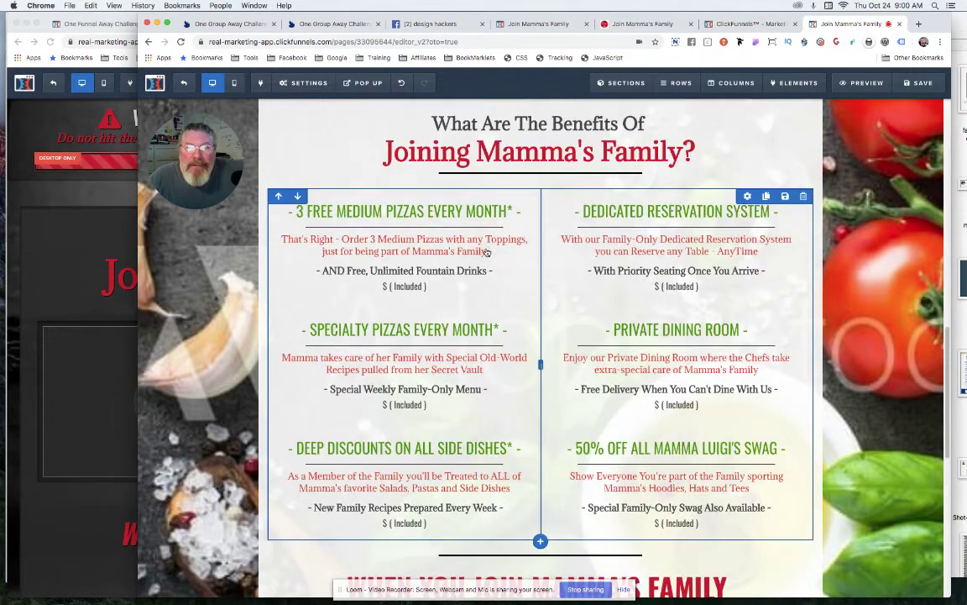
scroll(719, 183, "up", 5)
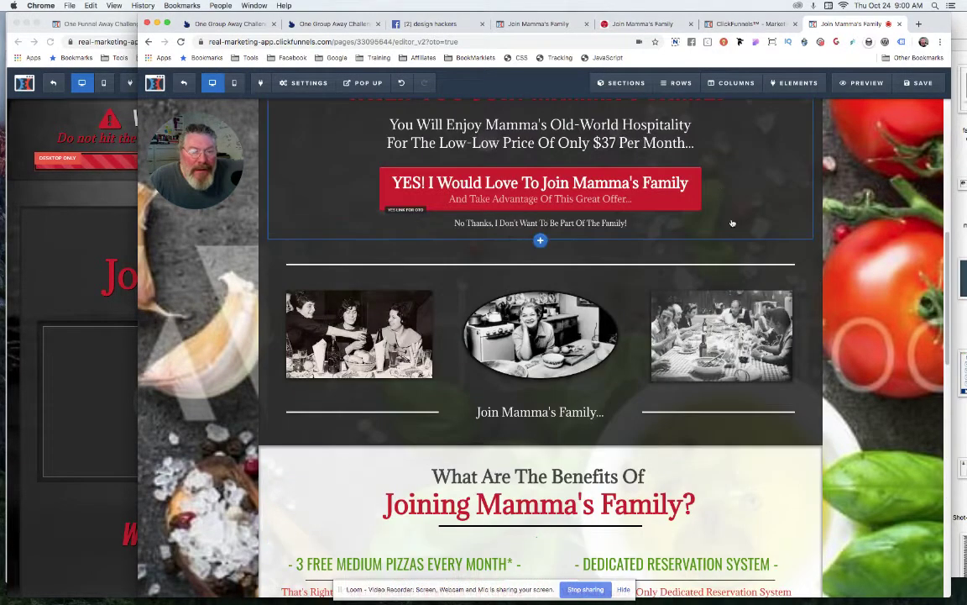
scroll(730, 222, "down", 3)
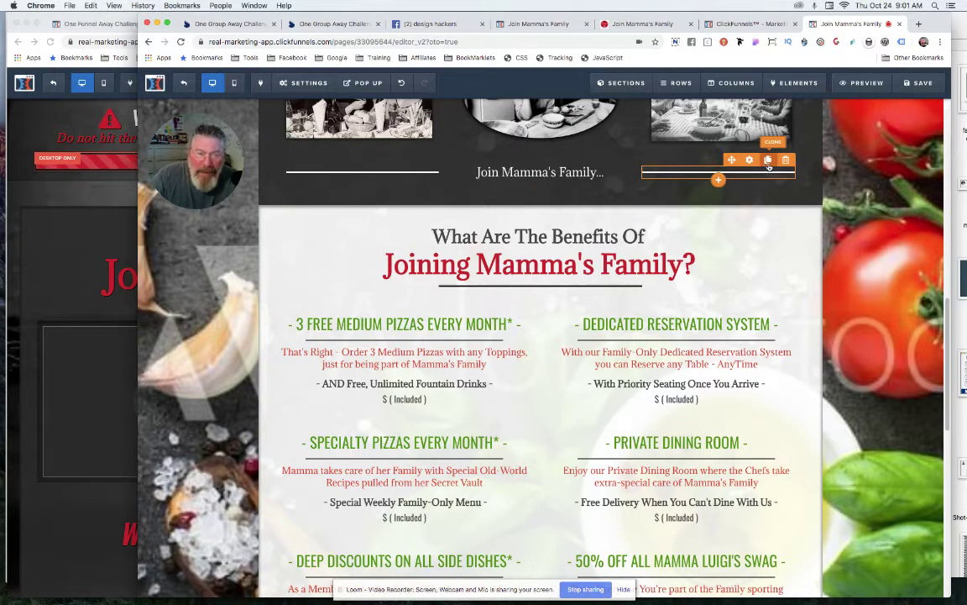
right_click(860, 84)
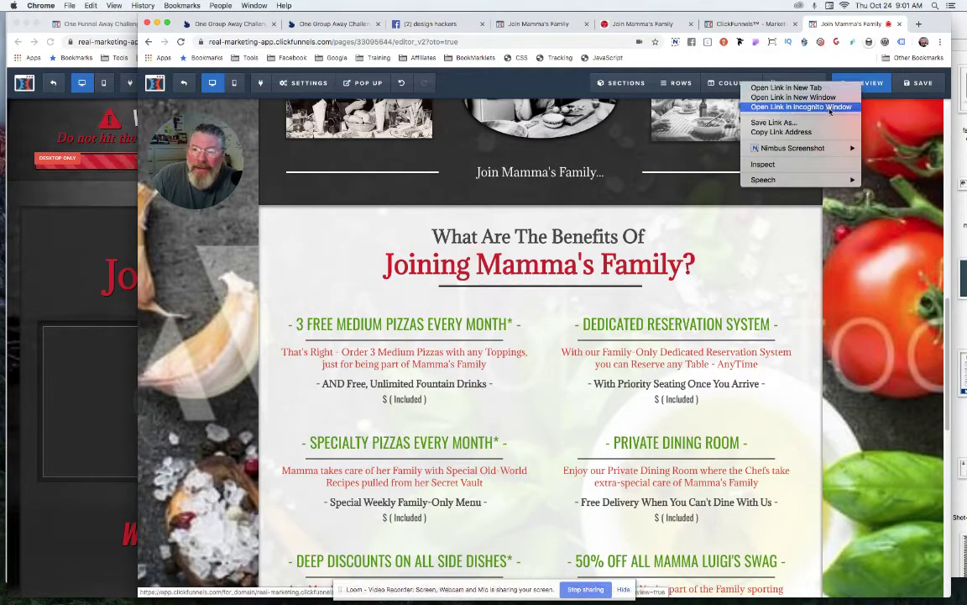
left_click(829, 107)
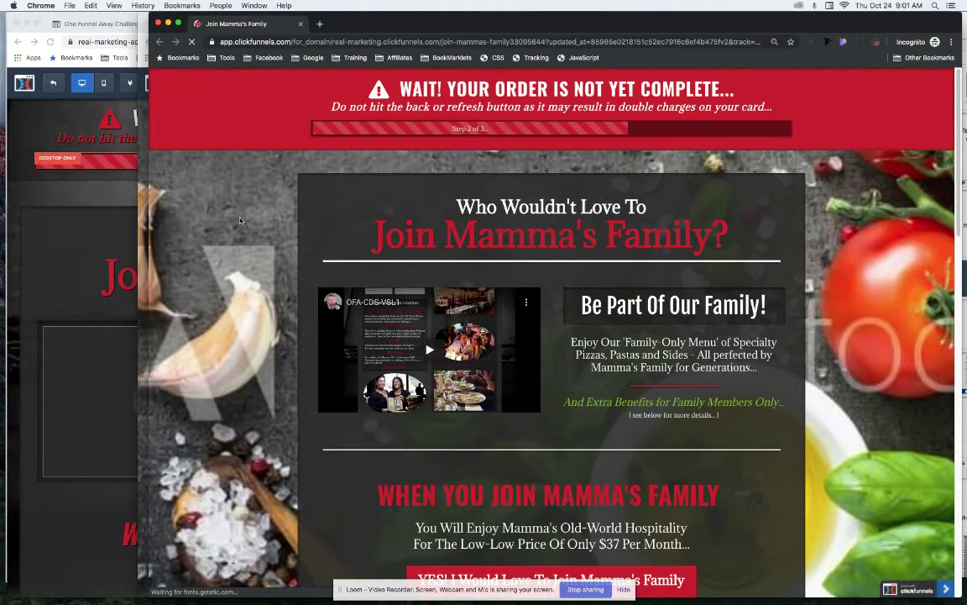
left_click(158, 24)
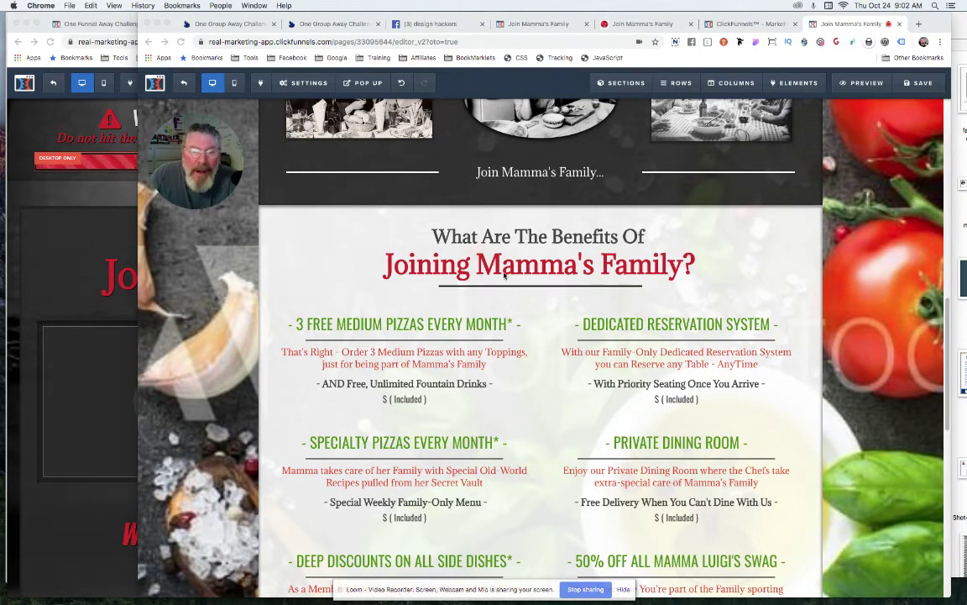
Open the settings of the benefits section and view its CSS ID selector
scroll(538, 340, "down", 1)
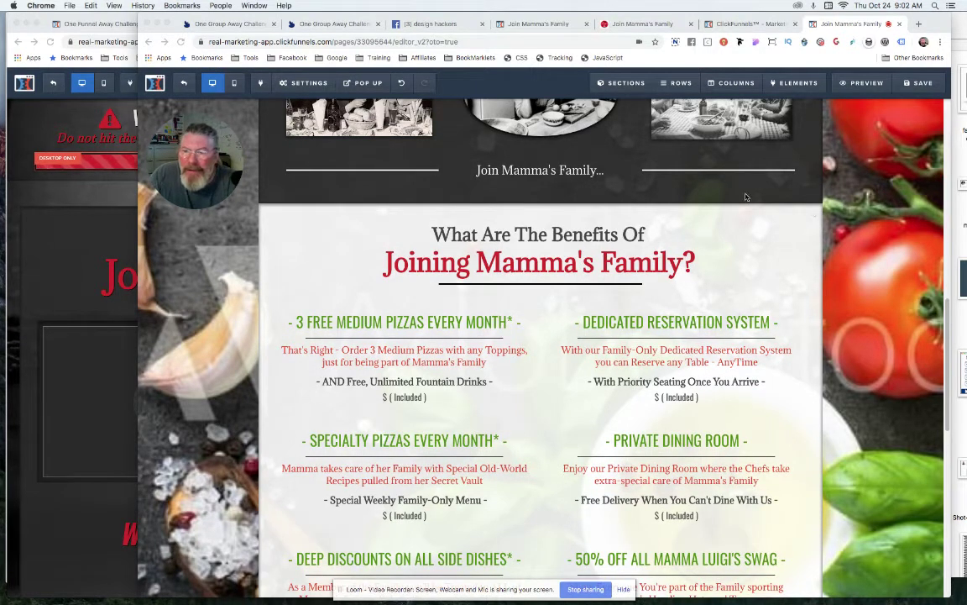
left_click(812, 214)
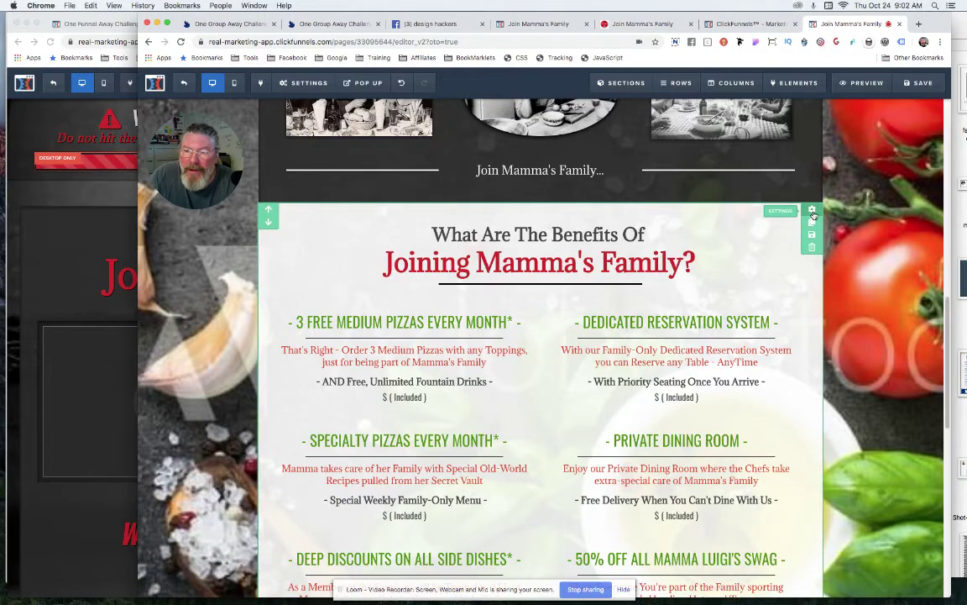
left_click(812, 214)
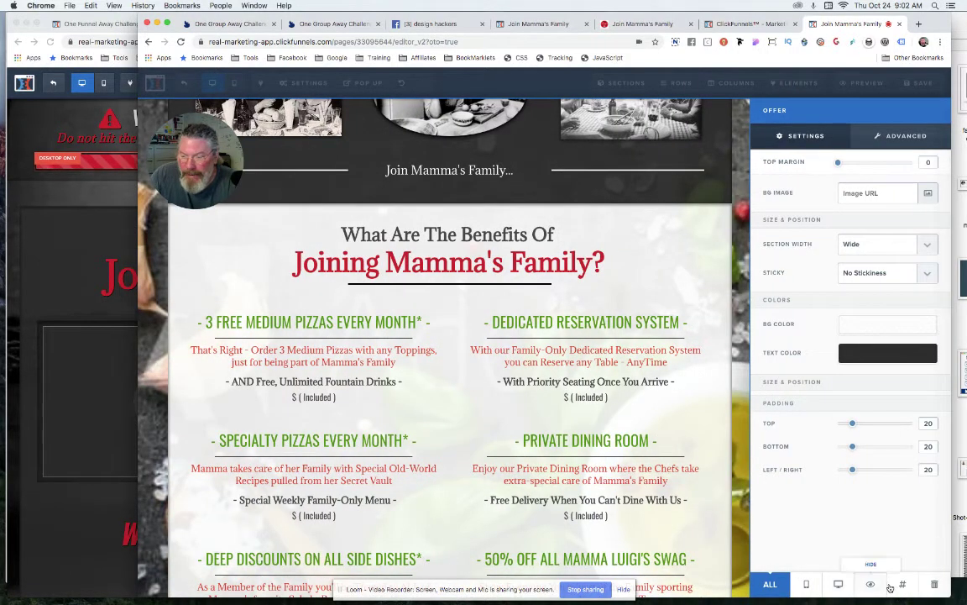
left_click(901, 585)
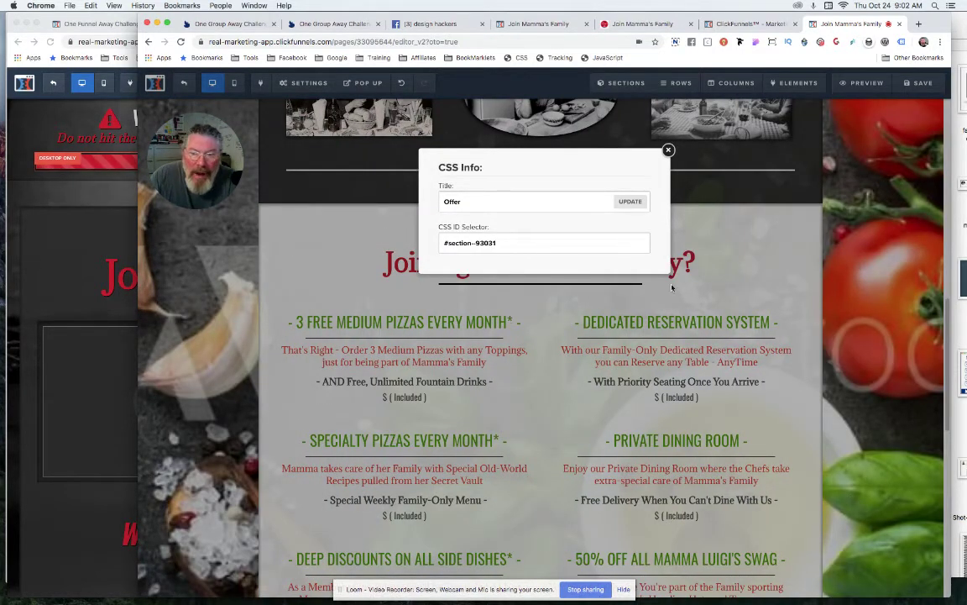
left_click(531, 310)
Open the page's footer tracking code and highlight the target row selector in the insertAfter script
scroll(666, 288, "up", 5)
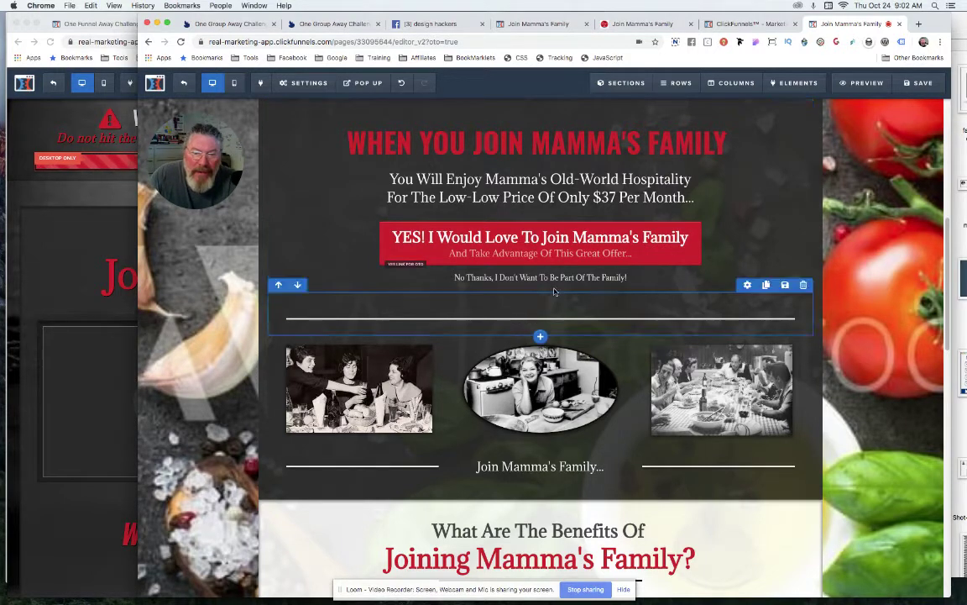
left_click(552, 58)
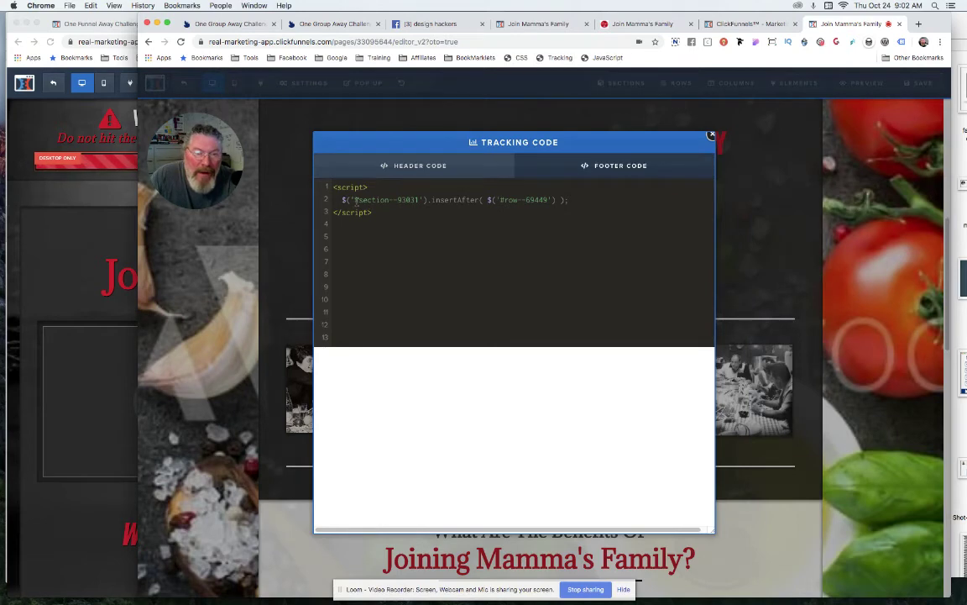
left_click_drag(356, 202, 556, 200)
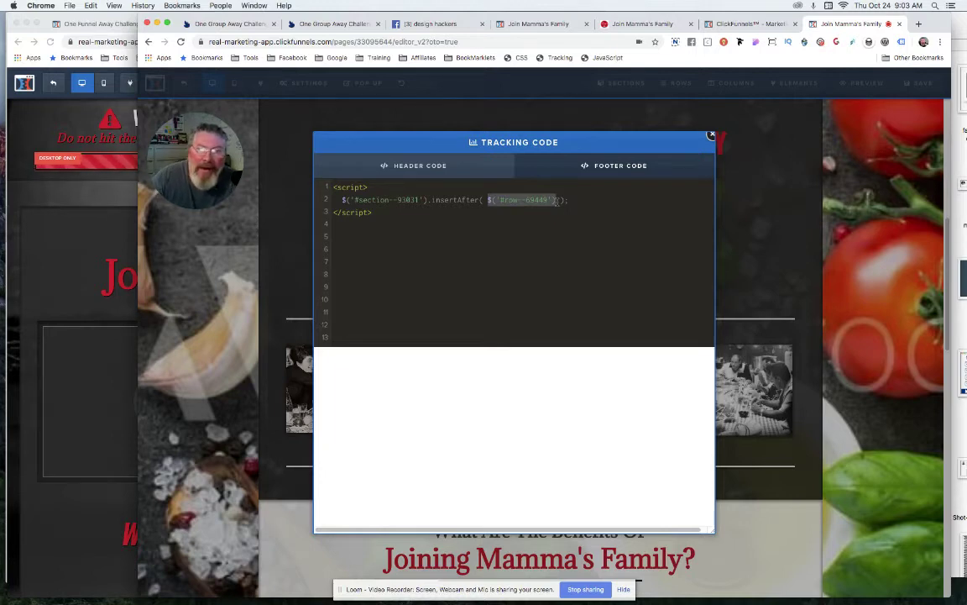
Exit the page editor without saving further changes and open the Mammas Special Offer step's page for editing
left_click(185, 86)
left_click(183, 84)
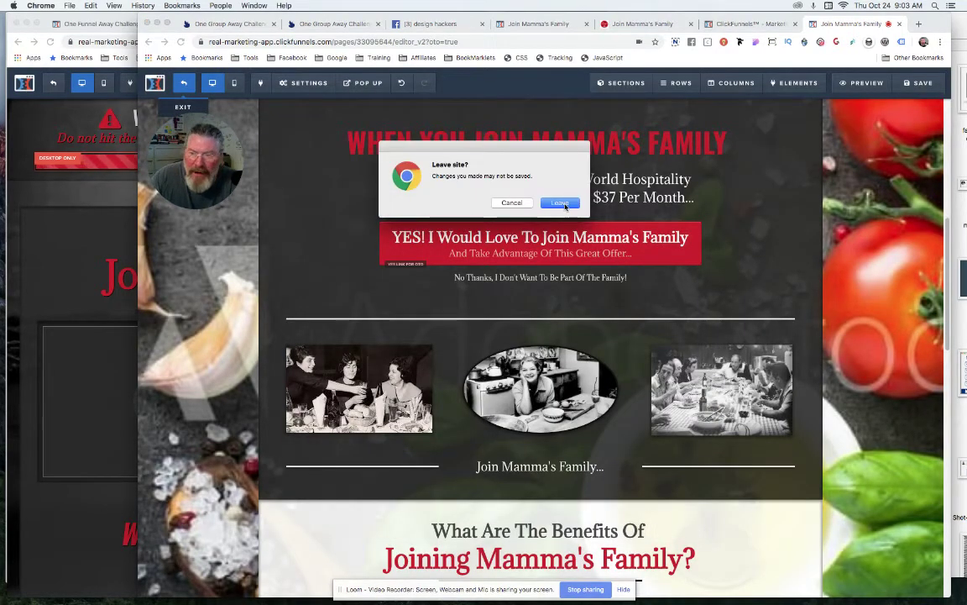
left_click(565, 206)
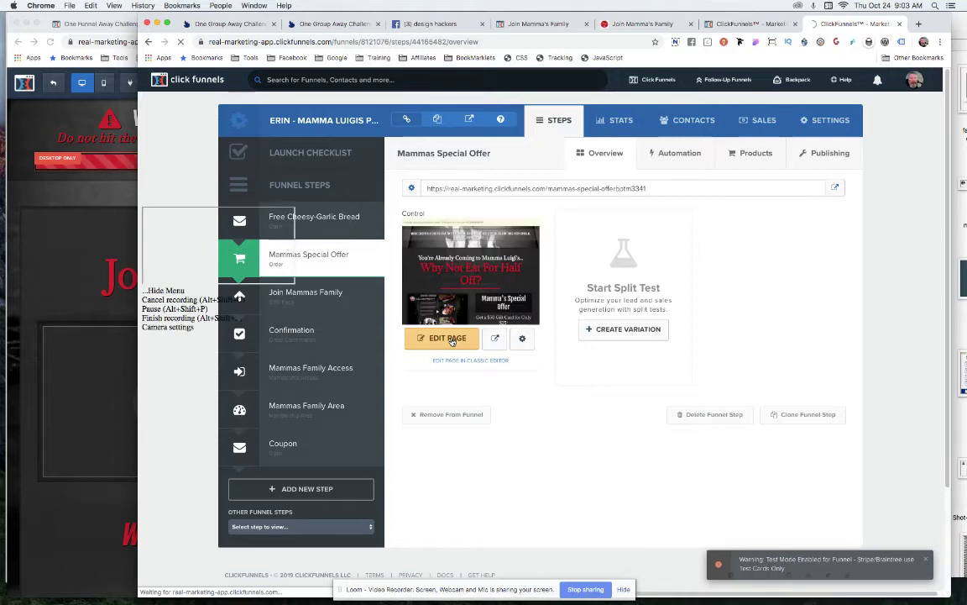
left_click(448, 338)
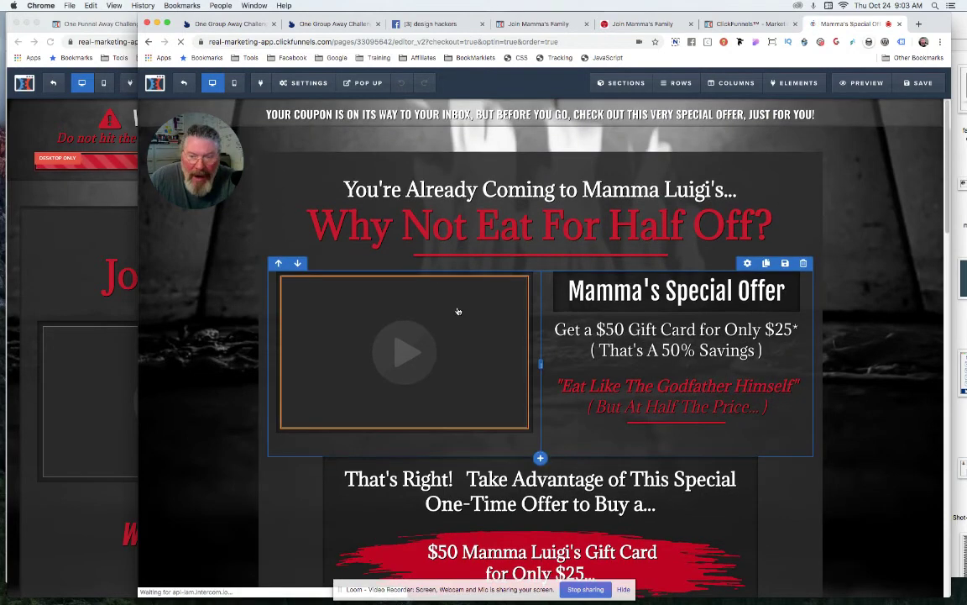
Examine the order form and its order bump elements, and open this page's footer tracking code
scroll(458, 308, "down", 20)
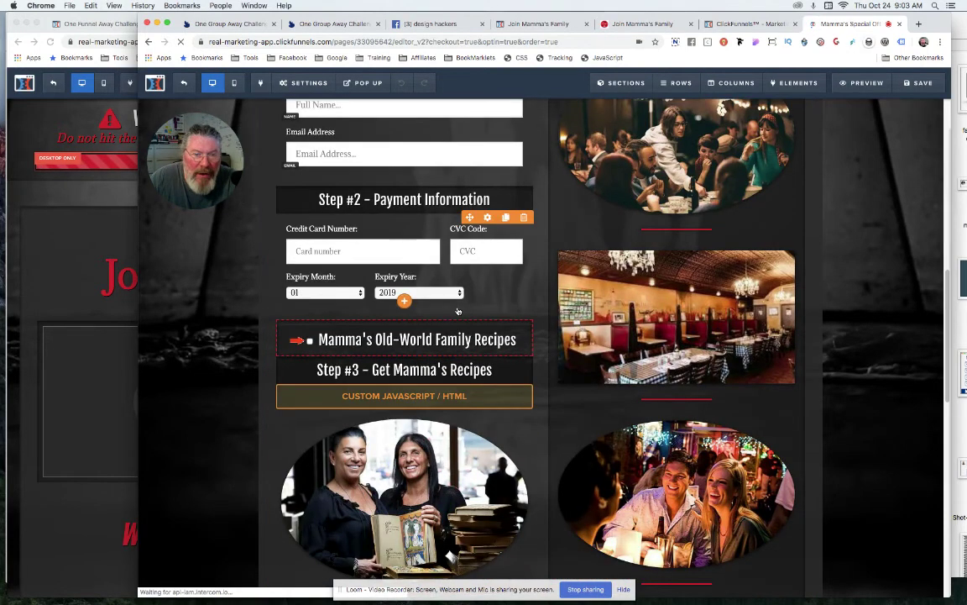
scroll(457, 313, "up", 5)
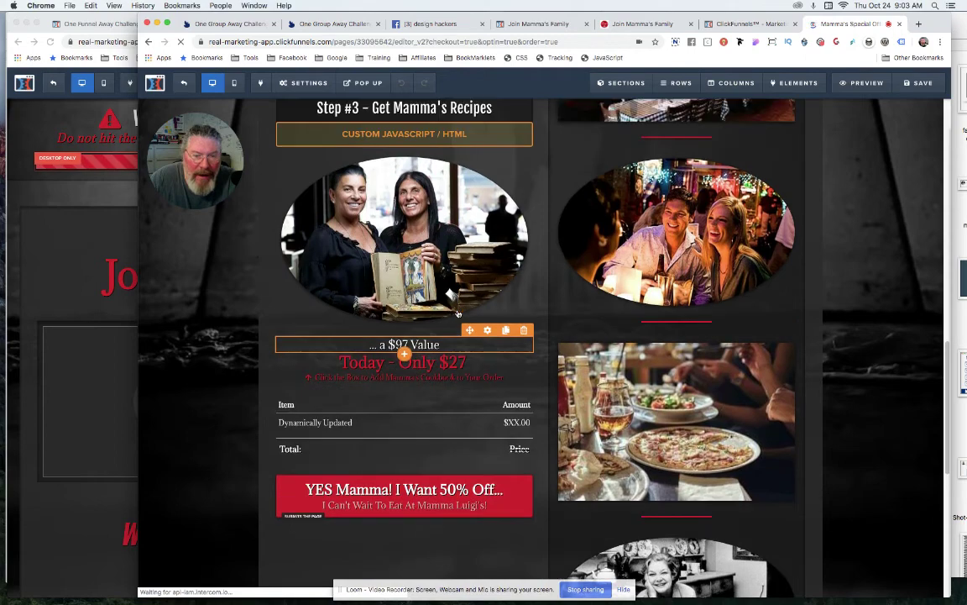
scroll(457, 313, "up", 4)
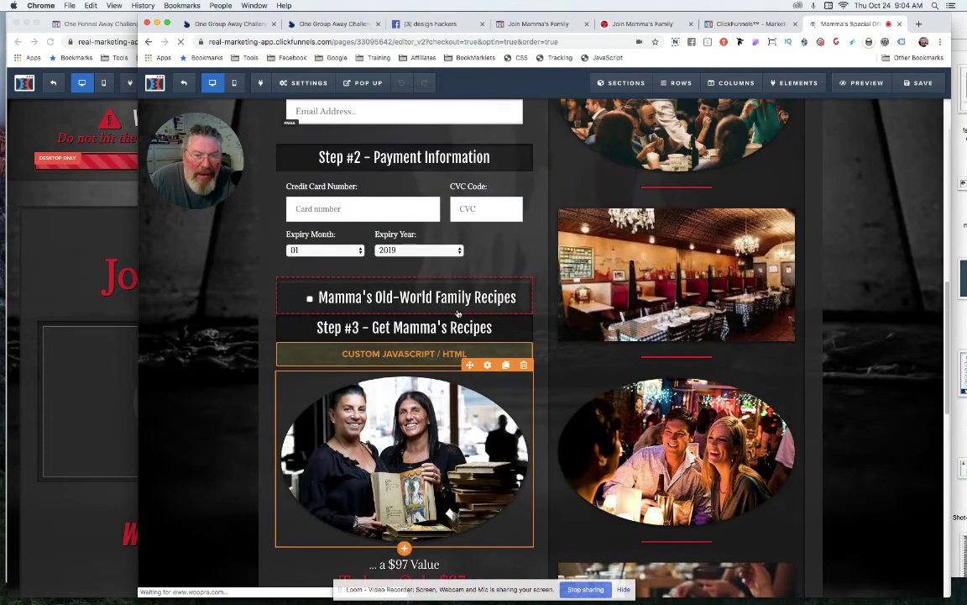
scroll(396, 210, "up", 4)
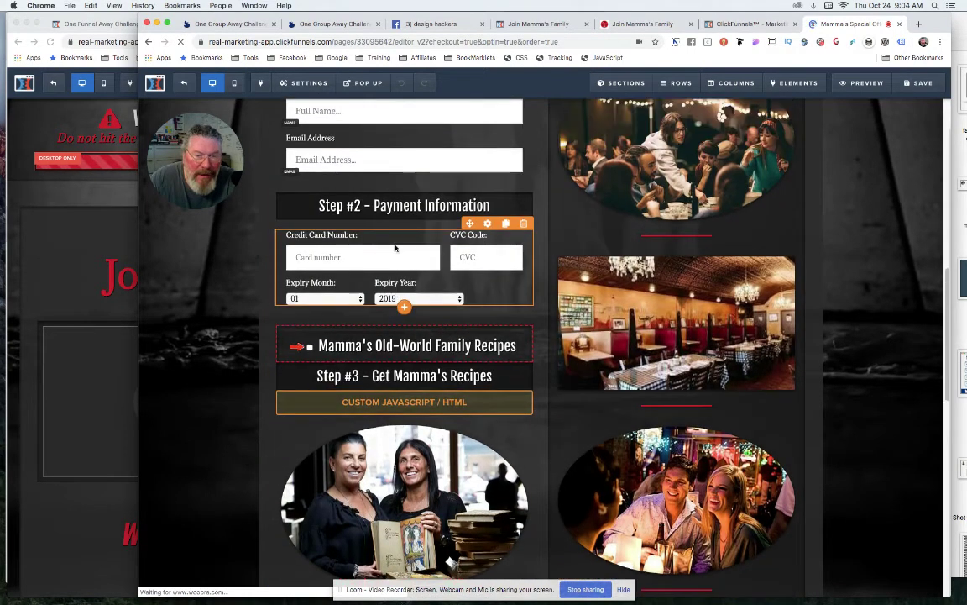
scroll(394, 241, "up", 3)
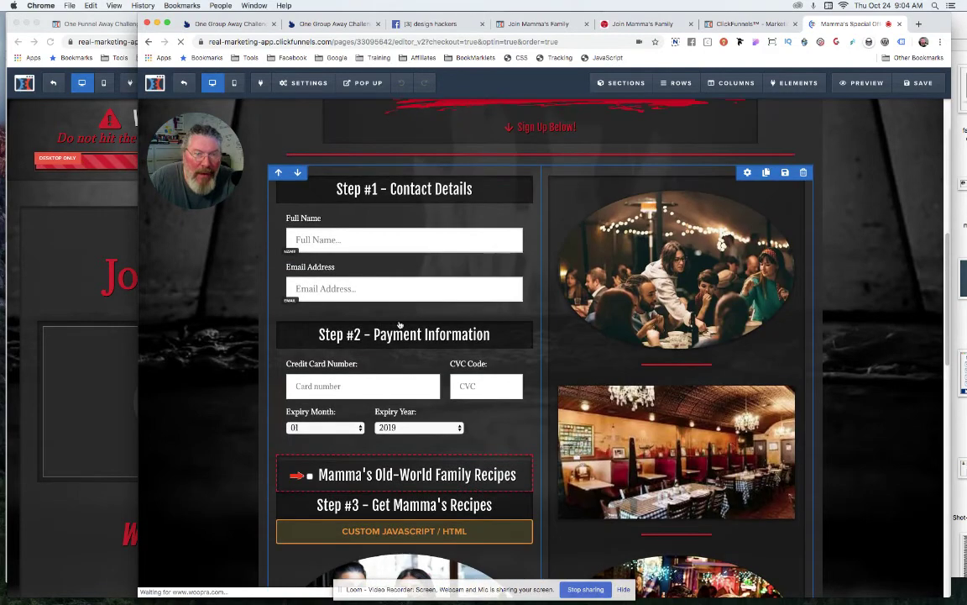
scroll(407, 327, "down", 9)
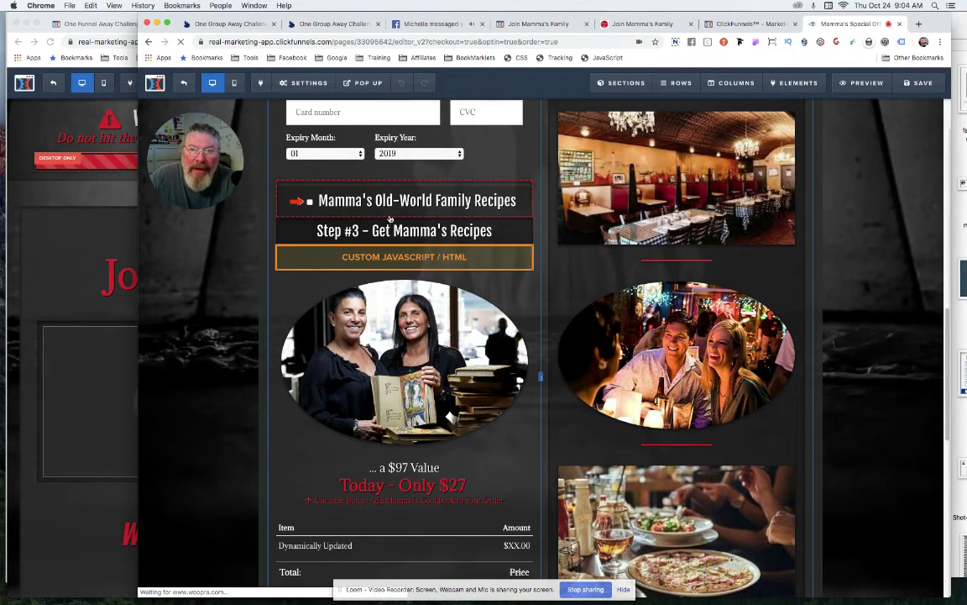
left_click(553, 58)
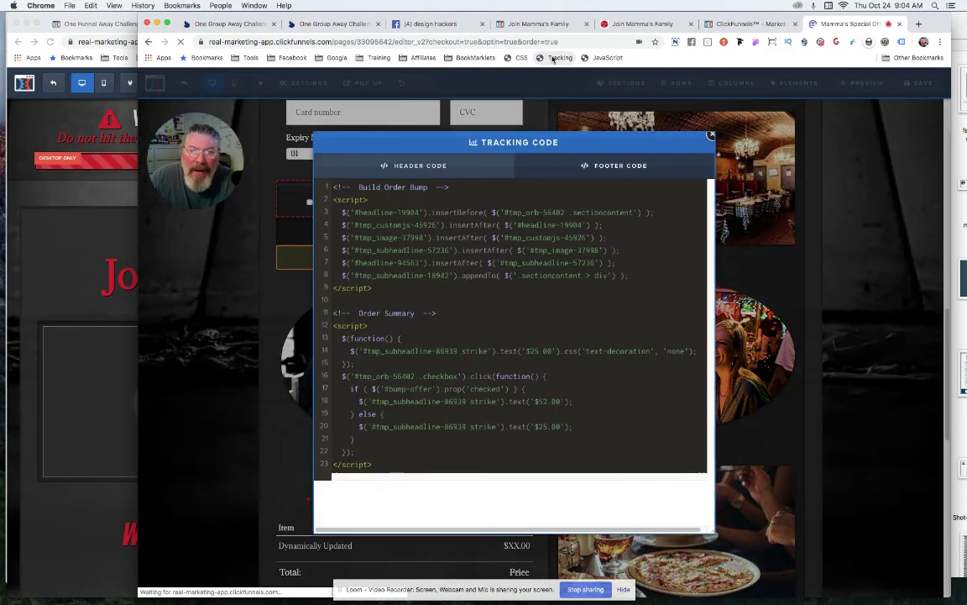
Highlight all jQuery lines of the Build Order Bump script in the footer code, and close the tracking code
left_click_drag(634, 278, 331, 212)
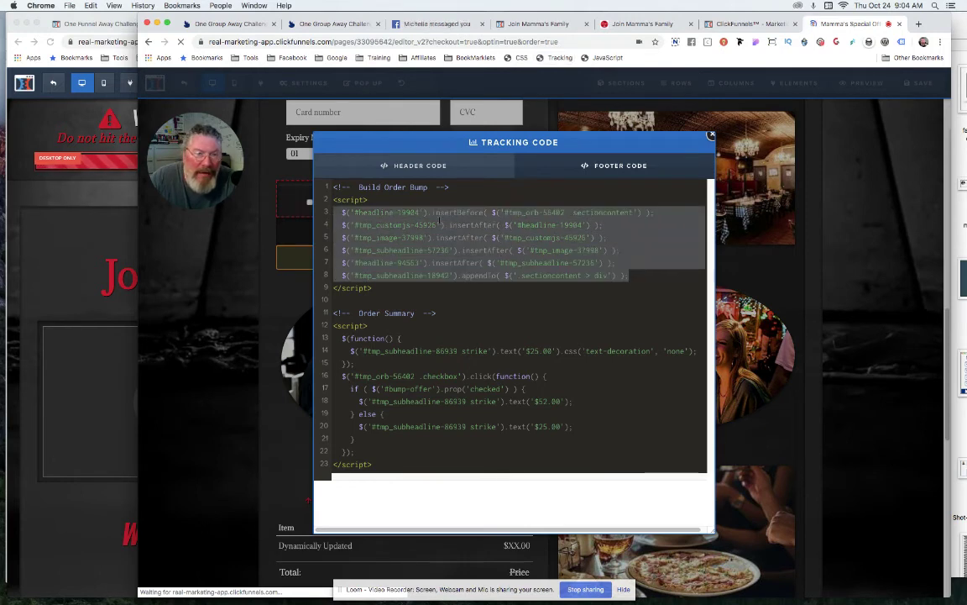
left_click(627, 273)
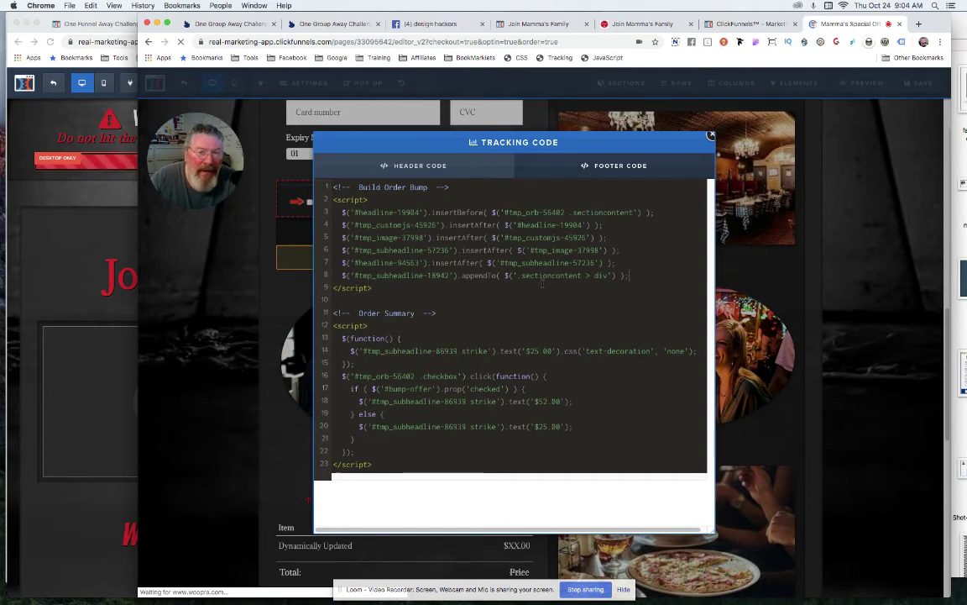
left_click(862, 87)
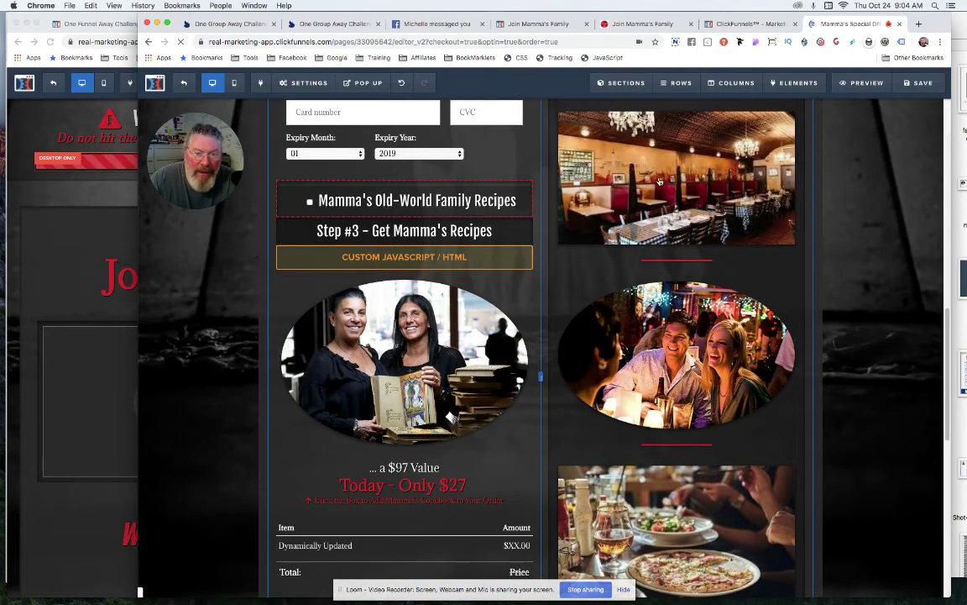
Preview the special offer page and examine the assembled Step #3 - Get Mamma's Recipes order bump
left_click(865, 84)
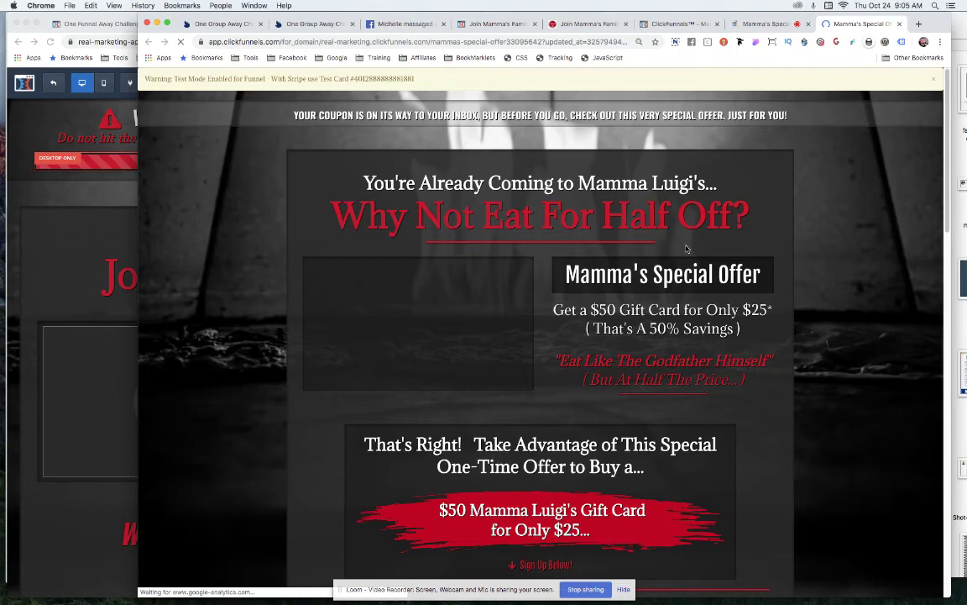
scroll(686, 248, "down", 10)
scroll(686, 248, "down", 2)
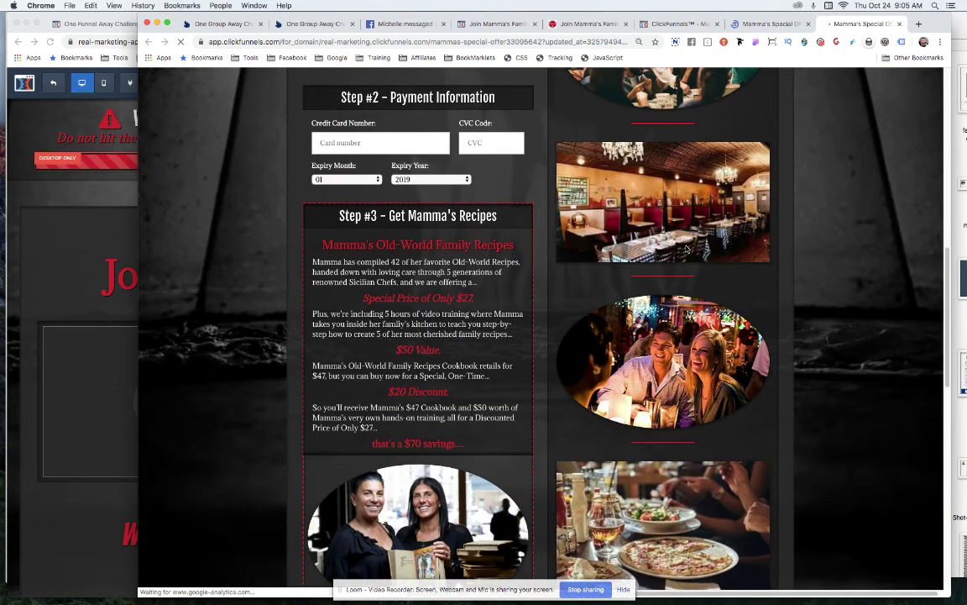
scroll(687, 248, "down", 1)
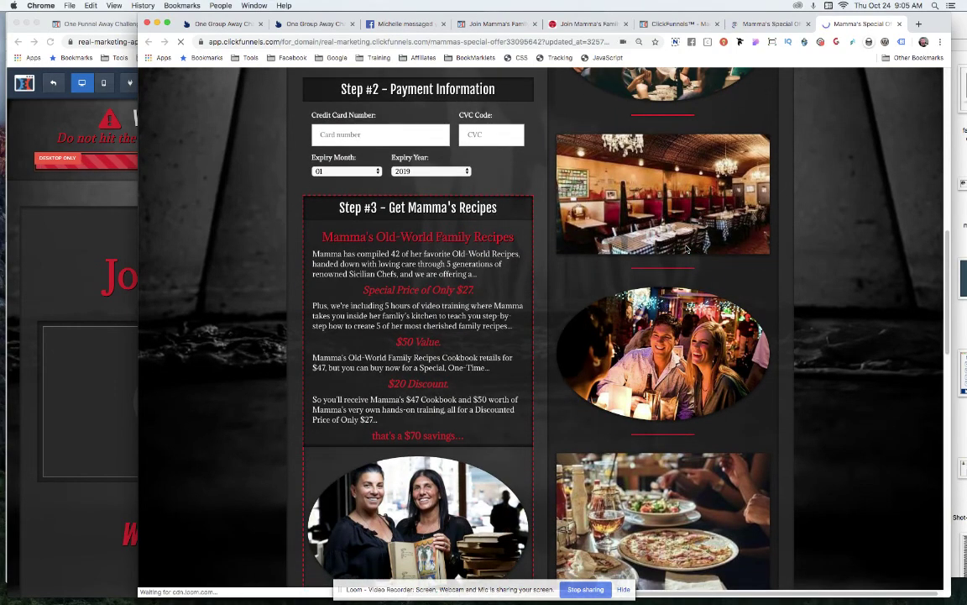
scroll(686, 248, "down", 3)
scroll(686, 248, "down", 1)
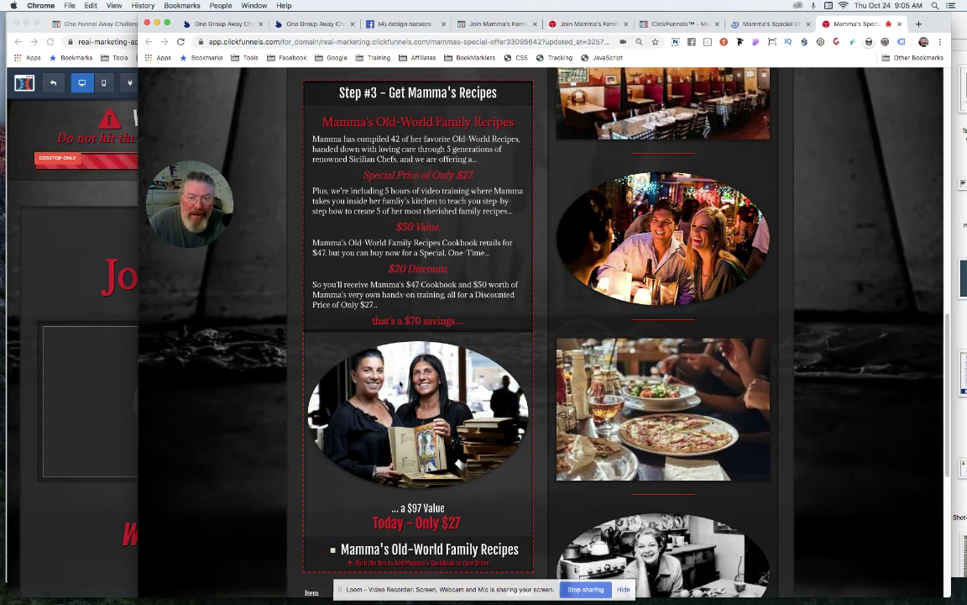
Reopen the editor's footer tracking code to review the Order Summary script, and examine the order summary in the page preview
left_click(768, 24)
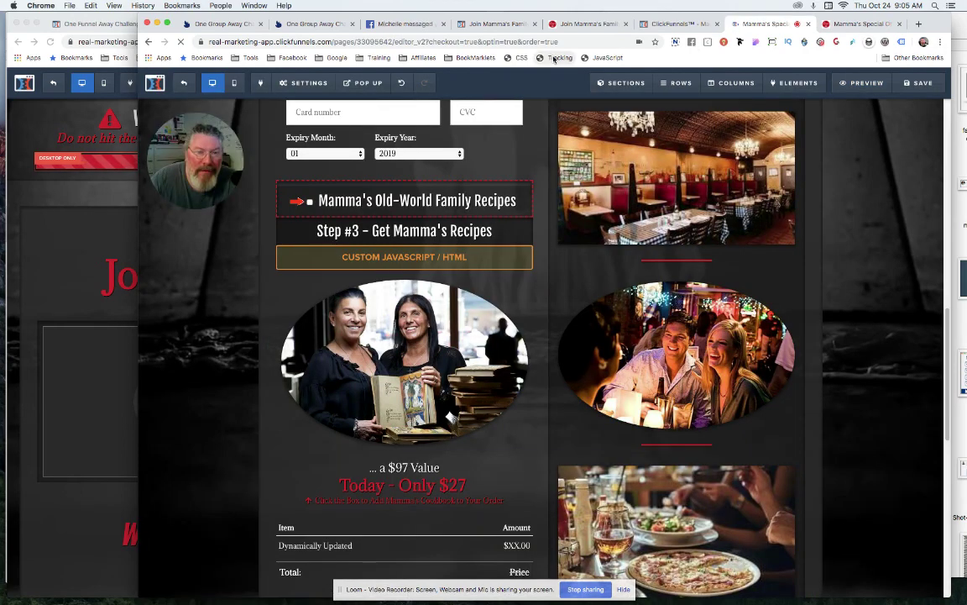
left_click(554, 58)
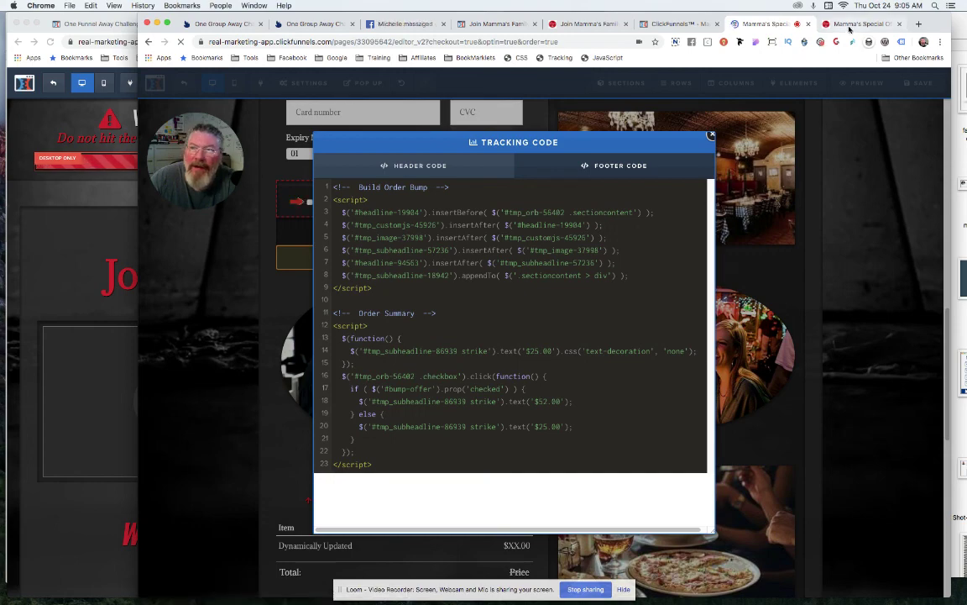
left_click(850, 25)
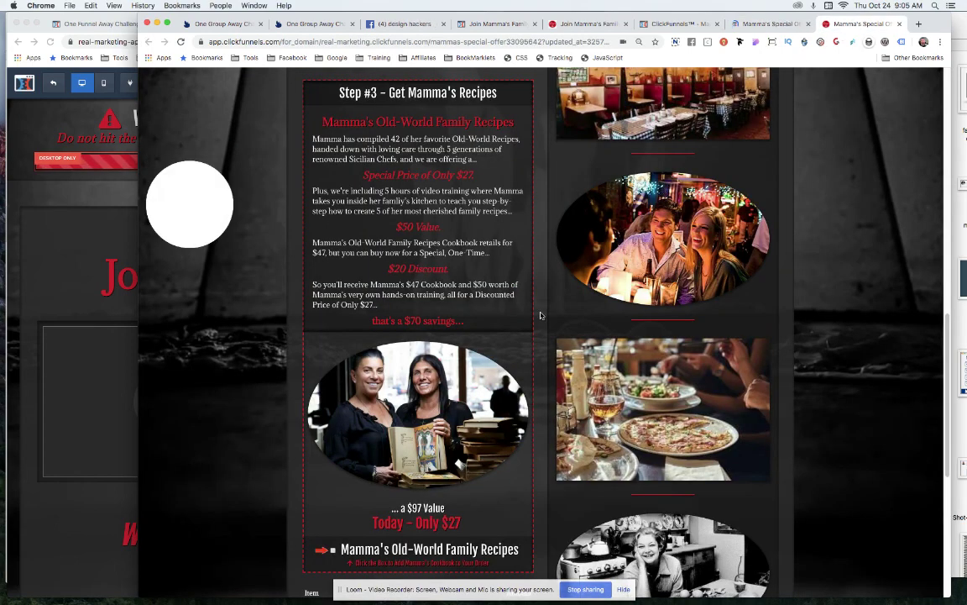
scroll(541, 315, "down", 5)
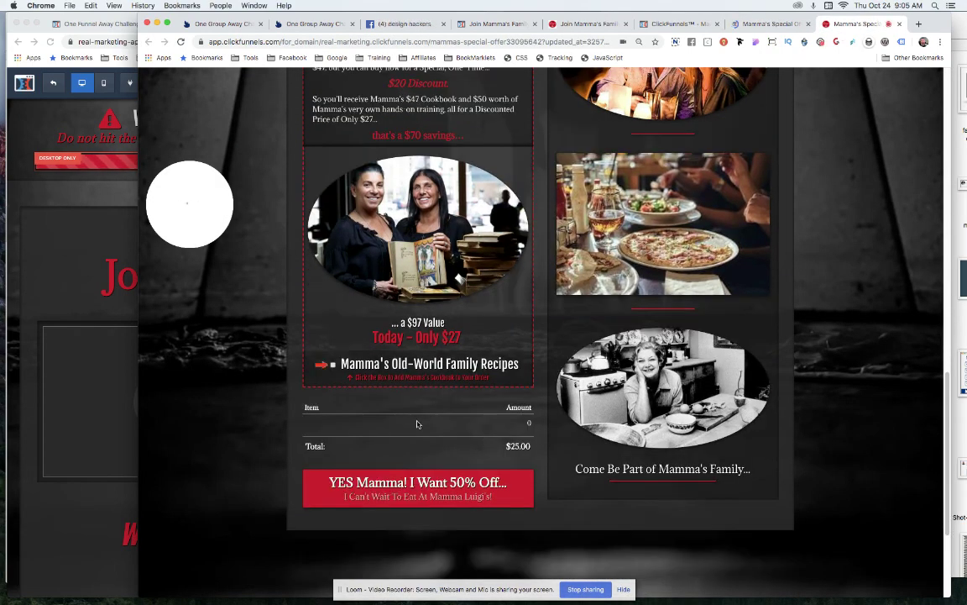